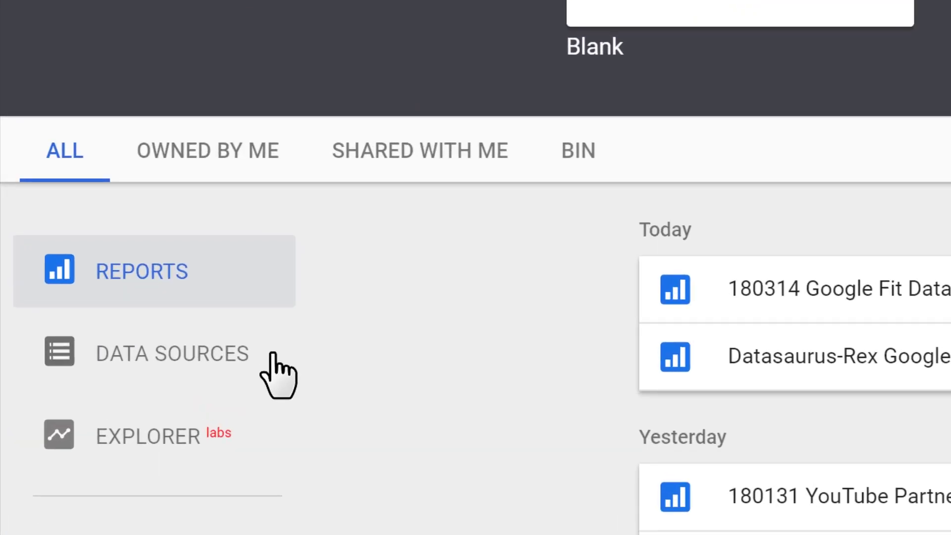
Step: Create a new data source from the Data Sources list to show the connector gallery
{"action": "left_click", "coordinate": [90, 254]}
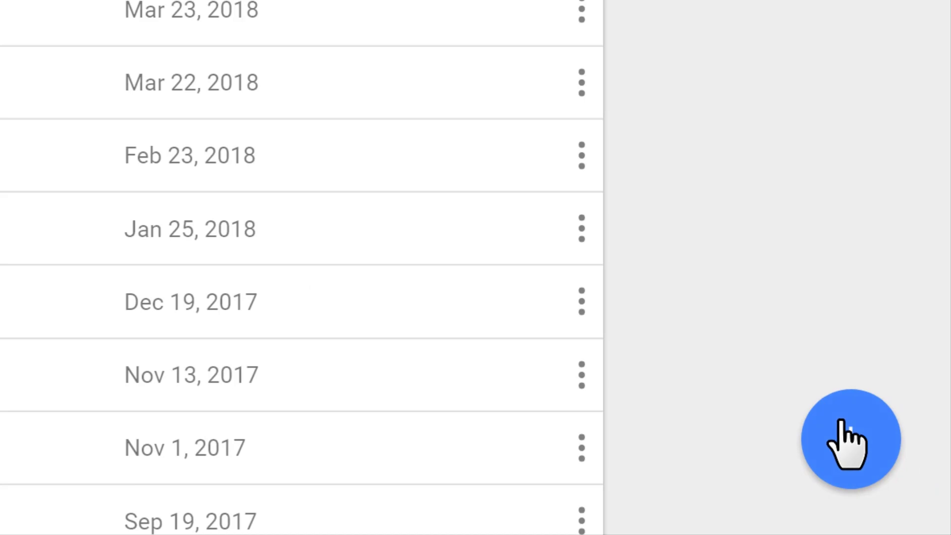
{"action": "left_click", "coordinate": [840, 421]}
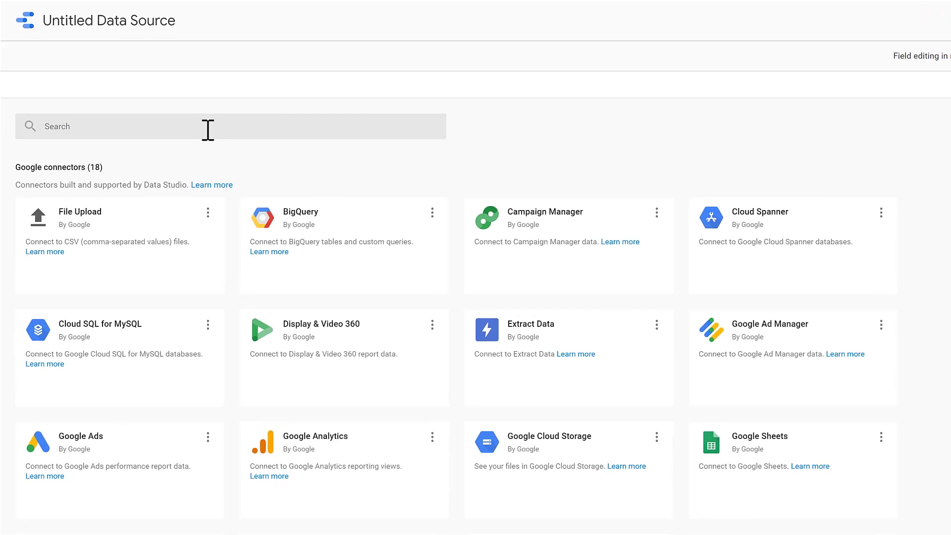
Step: Find the Google Fit connector by searching 'fit' and connect it to Activity data
{"action": "left_click", "coordinate": [180, 112]}
{"action": "type", "text": "fit"}
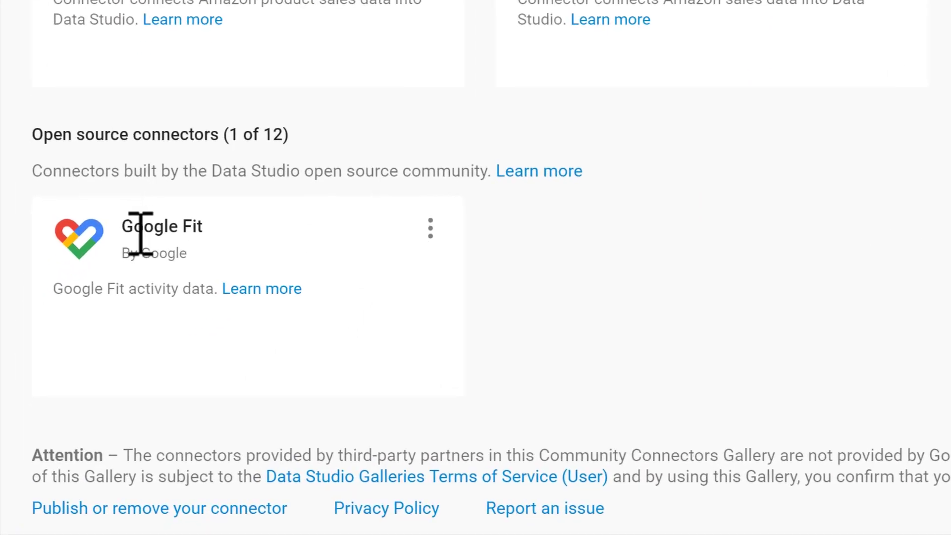
{"action": "mouse_move", "coordinate": [160, 280]}
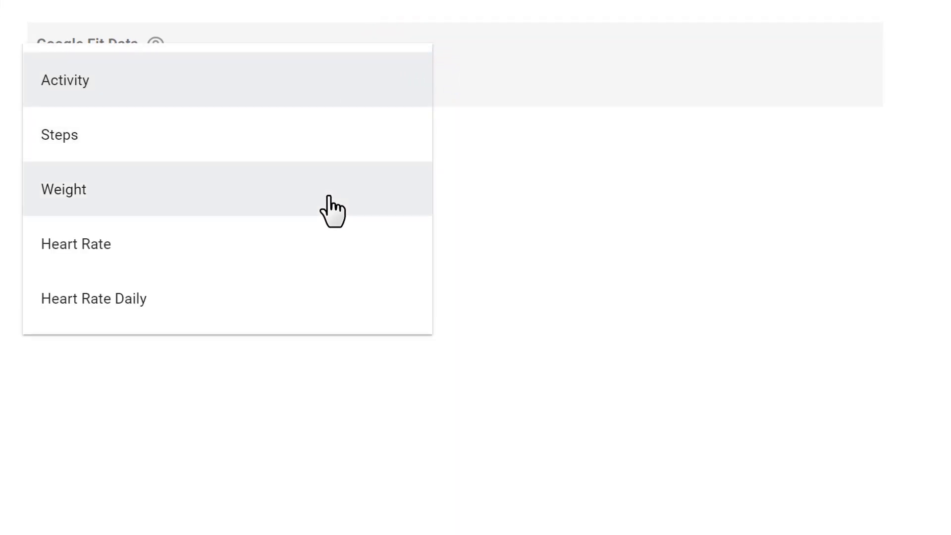
{"action": "left_click", "coordinate": [319, 85]}
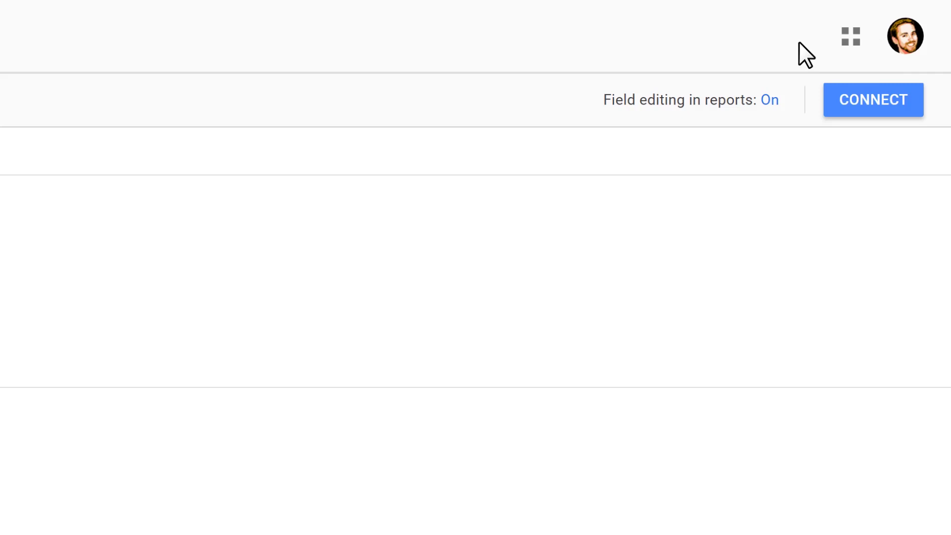
{"action": "left_click", "coordinate": [869, 101]}
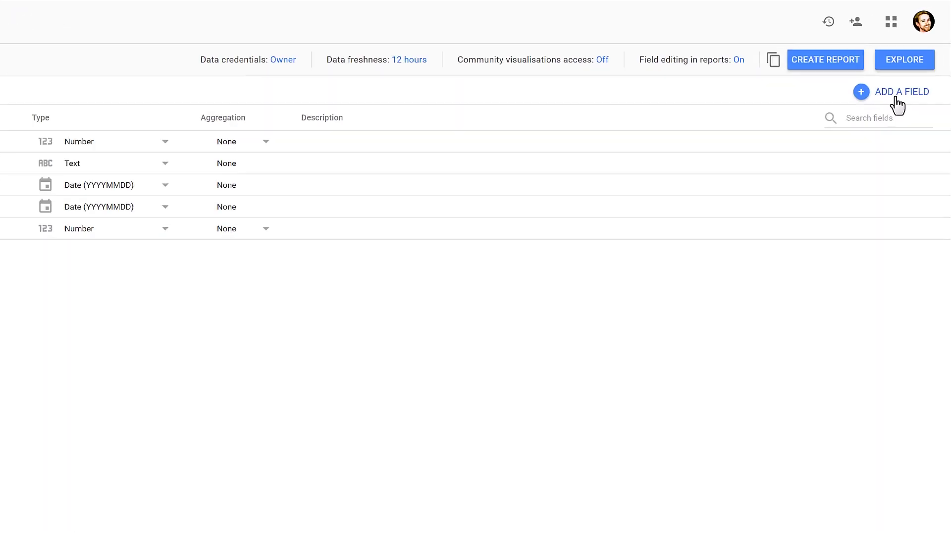
Step: Add a calculated field 'Active Time (m)' with formula SUM(Active Time (s))/60
{"action": "left_click", "coordinate": [907, 75]}
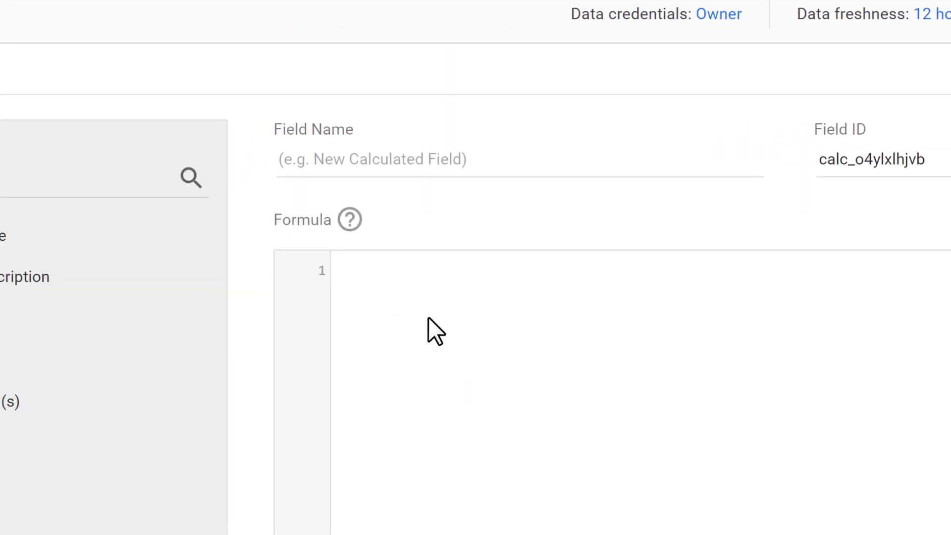
{"action": "left_click", "coordinate": [414, 159]}
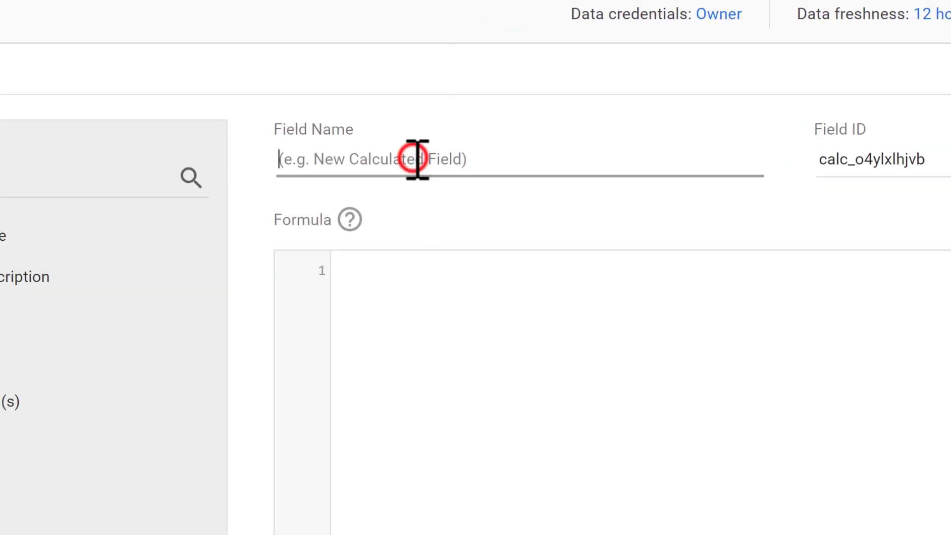
{"action": "type", "text": "Active Time (m"}
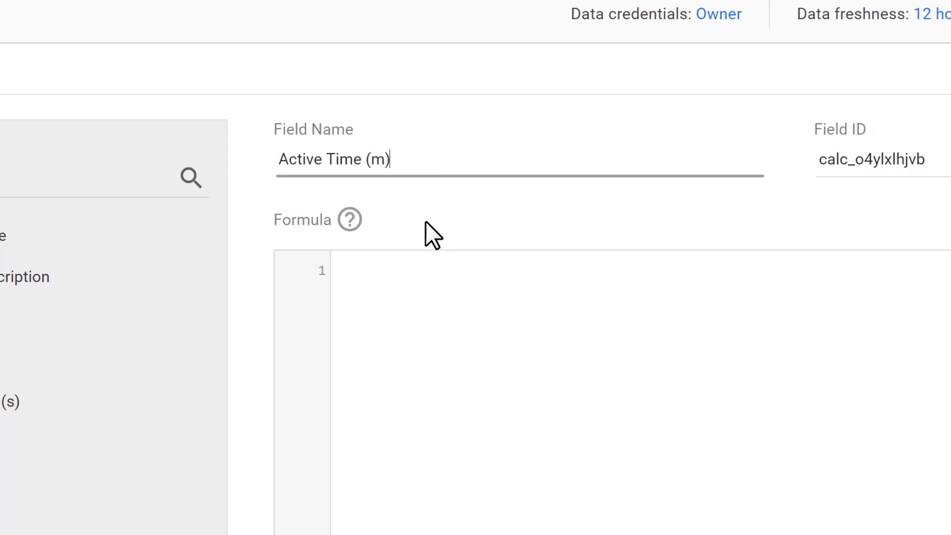
{"action": "left_click", "coordinate": [489, 283]}
{"action": "type", "text": "su"}
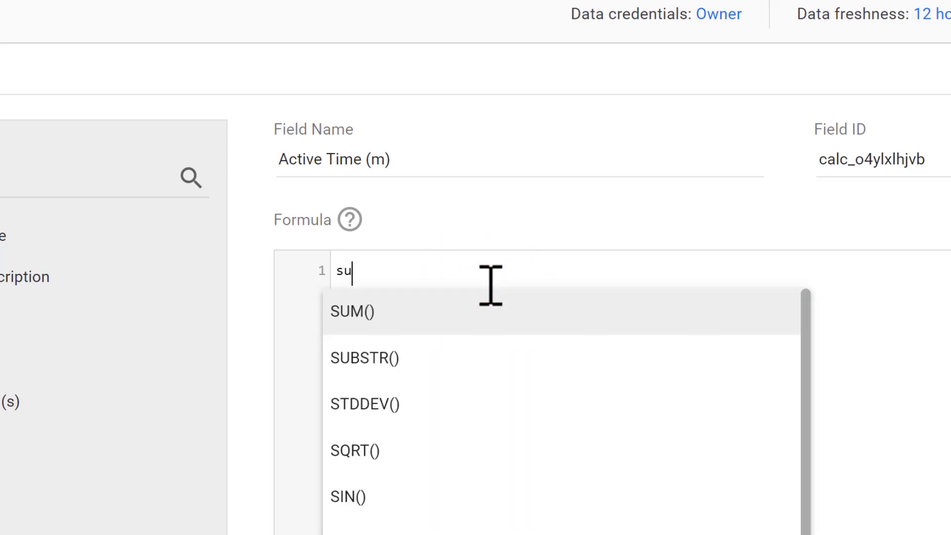
{"action": "type", "text": "m"}
{"action": "left_click", "coordinate": [436, 308]}
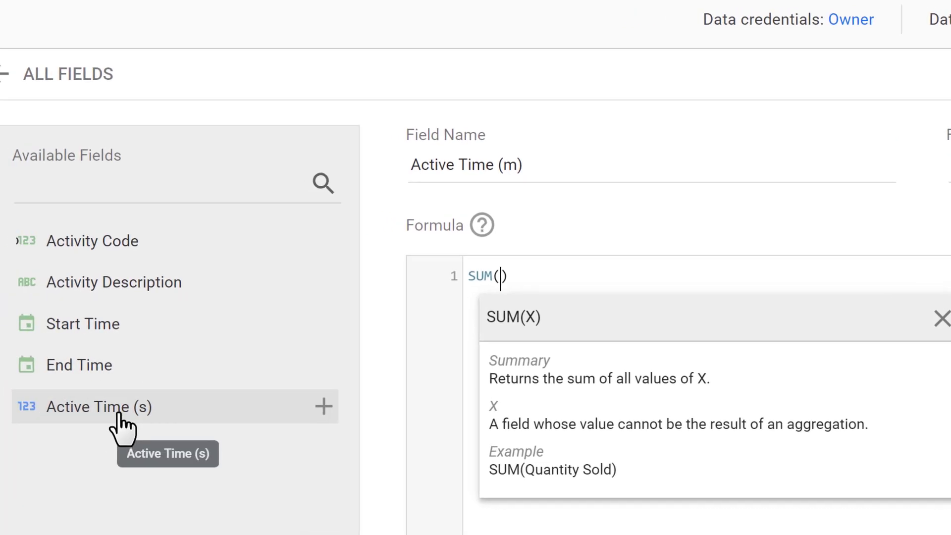
{"action": "left_click", "coordinate": [119, 413]}
{"action": "left_click", "coordinate": [665, 276]}
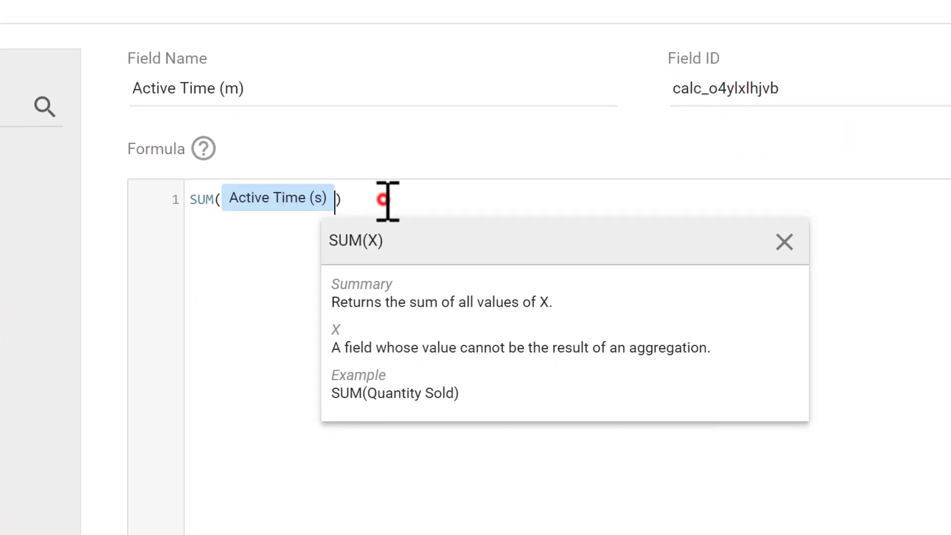
{"action": "type", "text": "/60"}
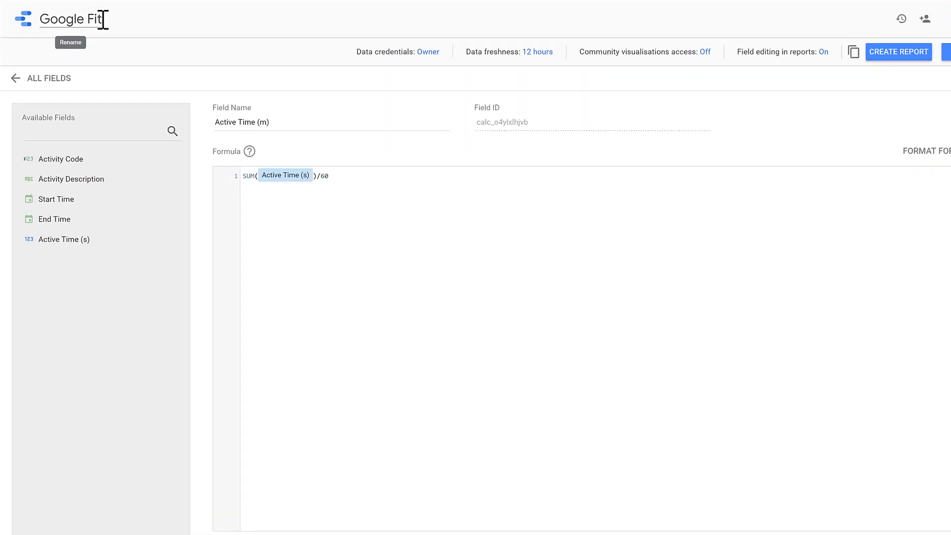
Step: Rename the data source 'Google Fit - Activity' plus the owner's first name, then return home
{"action": "left_click", "coordinate": [104, 20]}
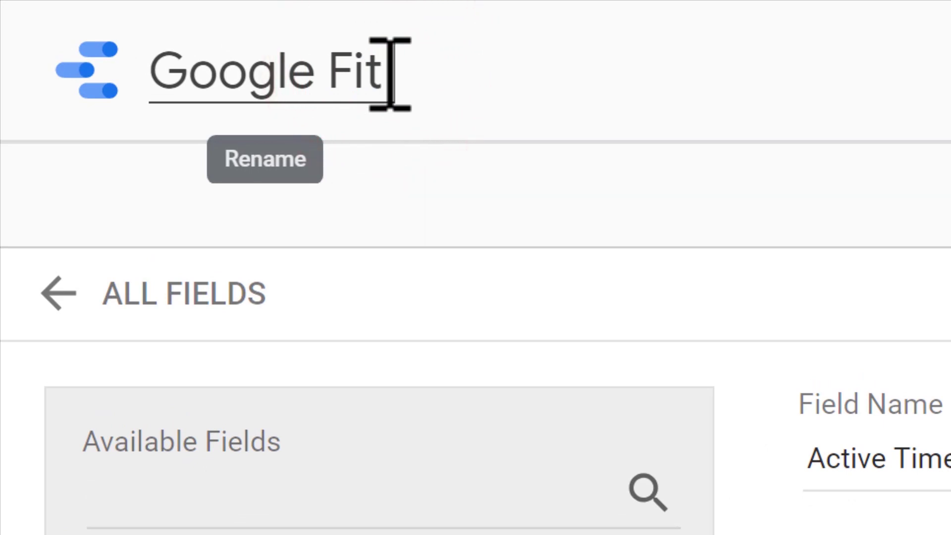
{"action": "type", "text": "- Ac"}
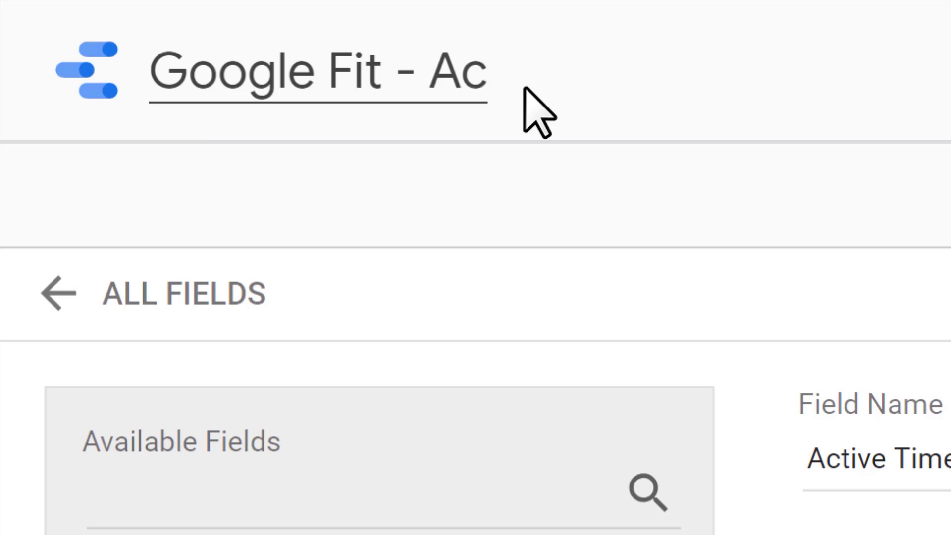
{"action": "type", "text": "tivity"}
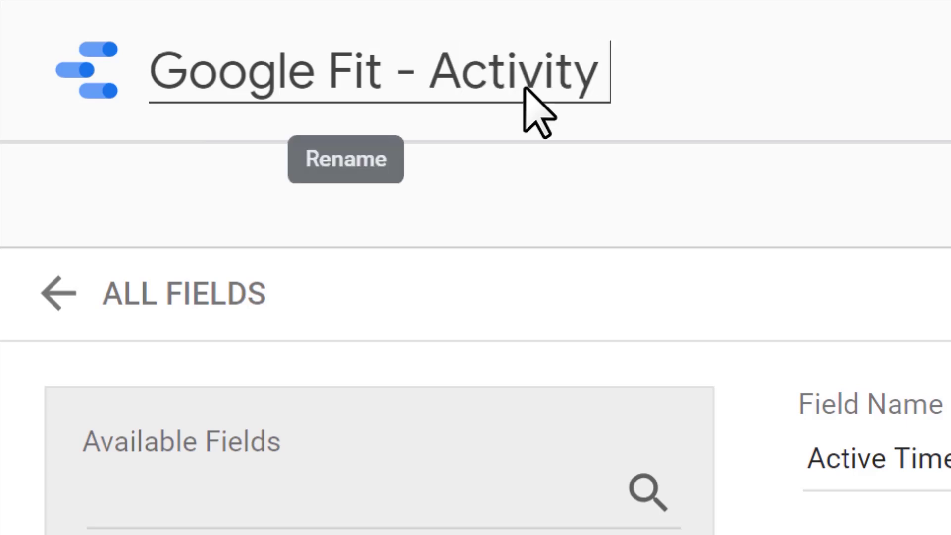
{"action": "type", "text": " David"}
{"action": "left_click", "coordinate": [726, 217]}
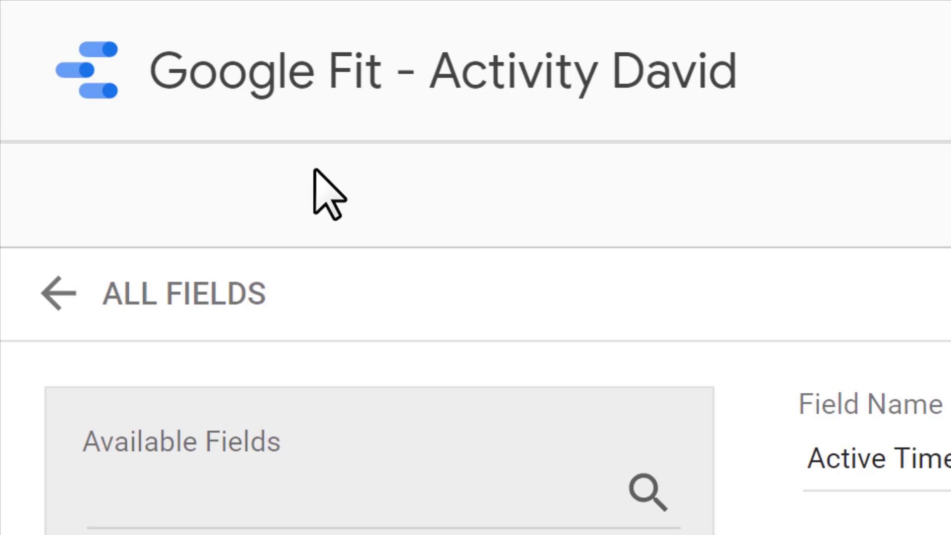
{"action": "left_click", "coordinate": [97, 62]}
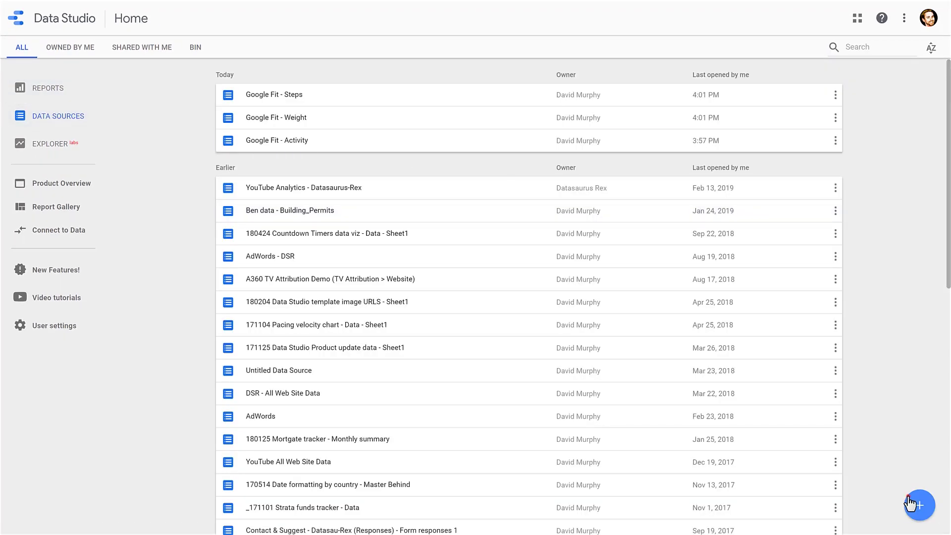
Step: Create another Google Fit data source named 'Google Fit - Steps' plus the owner's first name
{"action": "left_click", "coordinate": [919, 505]}
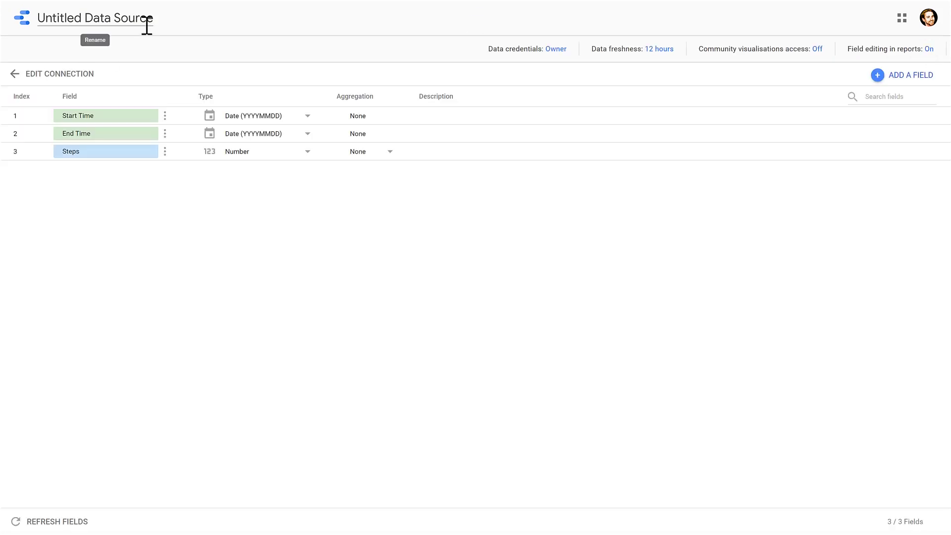
{"action": "left_click", "coordinate": [124, 19]}
{"action": "type", "text": "Google Fit"}
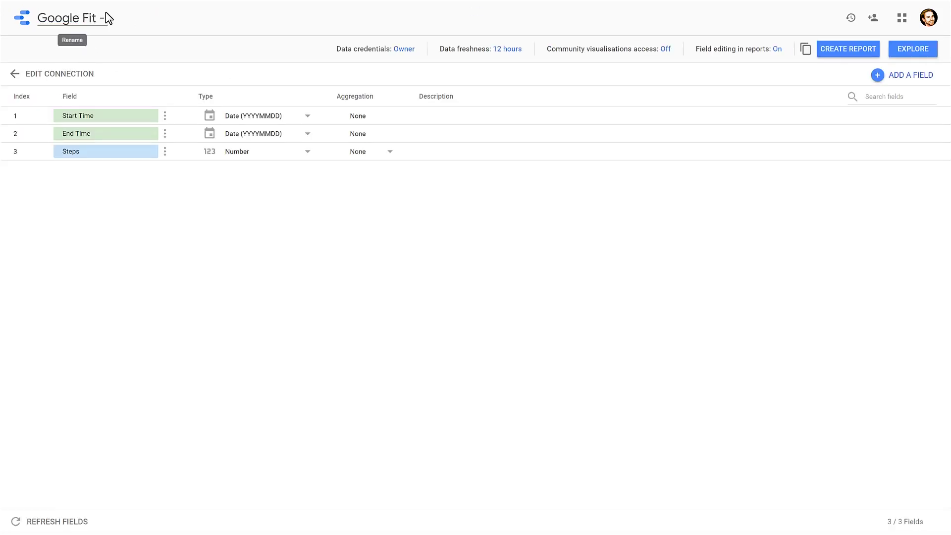
{"action": "type", "text": " - Steps David"}
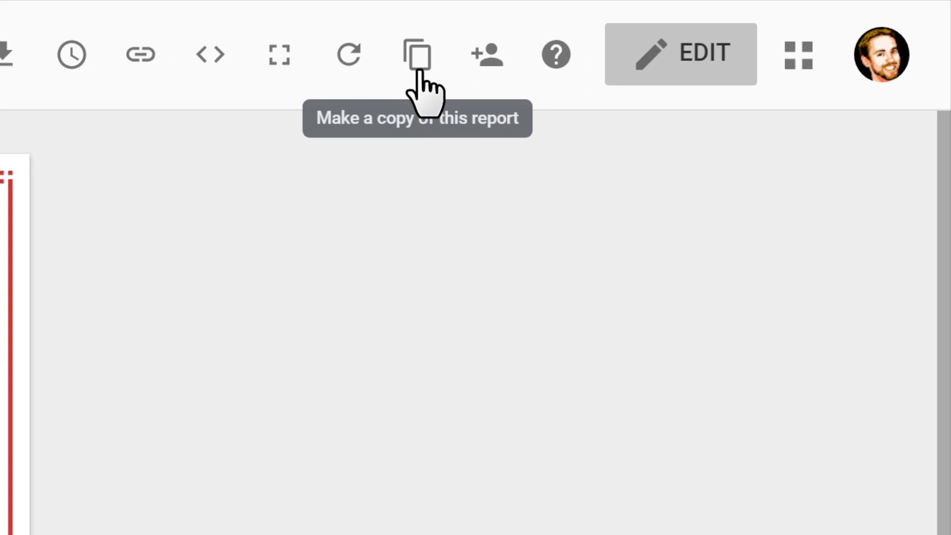
Step: Start copying the dashboard report and assign the owner's own Weight data source
{"action": "left_click", "coordinate": [419, 73]}
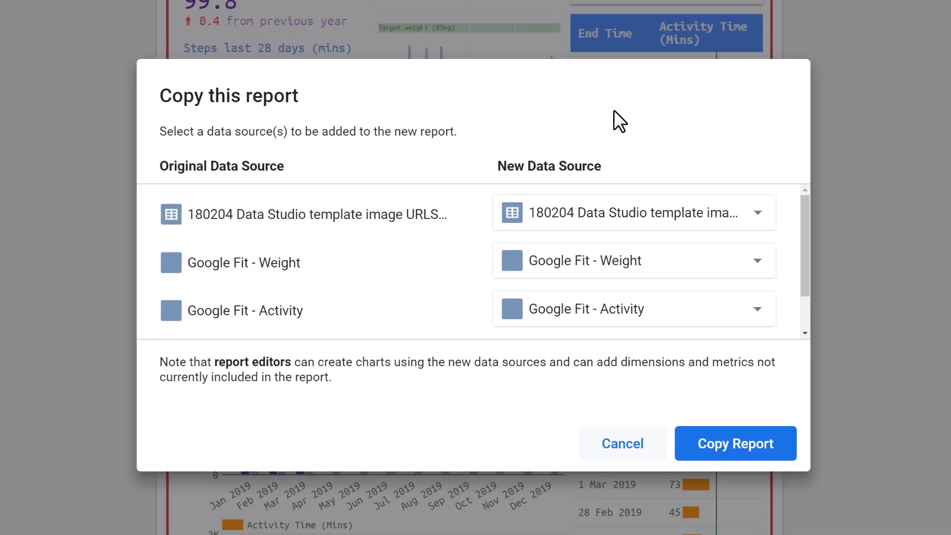
{"action": "scroll", "coordinate": [448, 275], "scroll_direction": "down", "scroll_amount": 1}
{"action": "scroll", "coordinate": [448, 273], "scroll_direction": "up", "scroll_amount": 1}
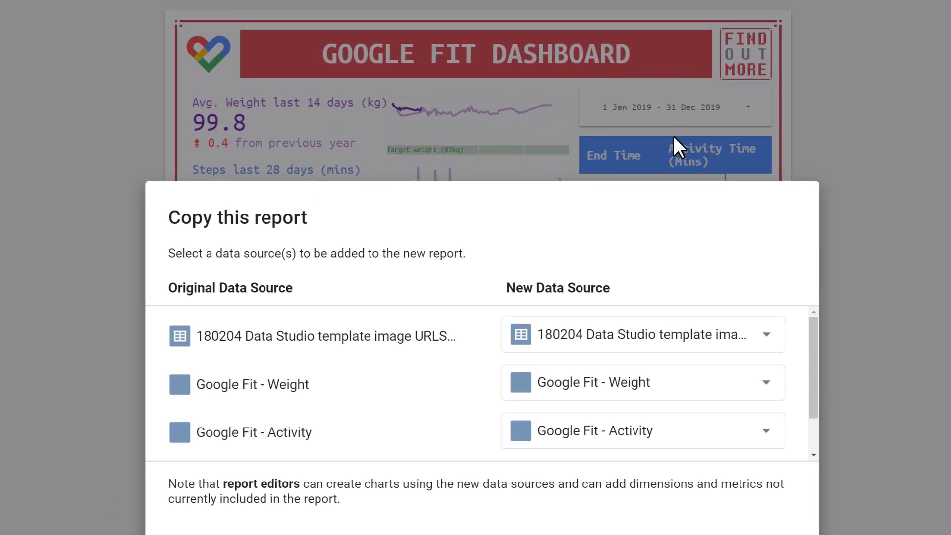
{"action": "scroll", "coordinate": [311, 387], "scroll_direction": "down", "scroll_amount": 1}
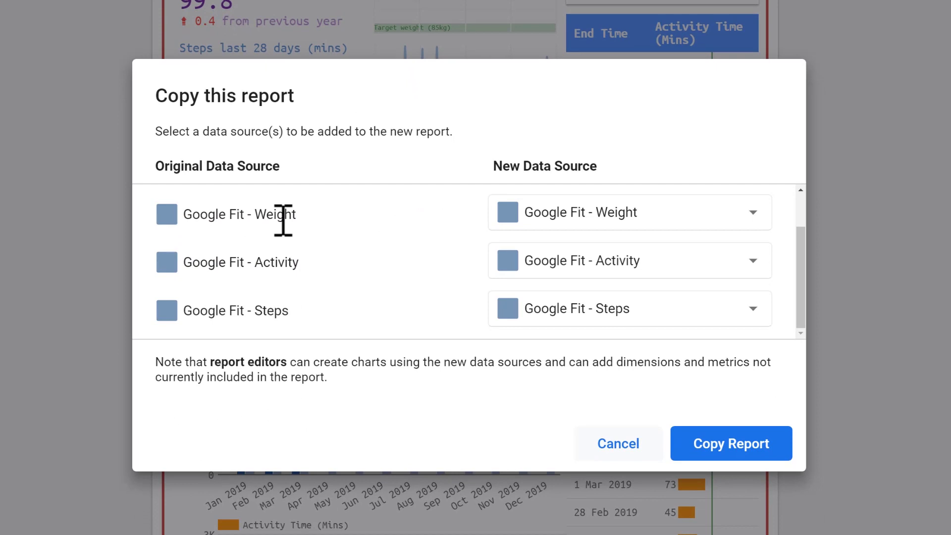
{"action": "left_click", "coordinate": [711, 208]}
{"action": "left_click", "coordinate": [671, 74]}
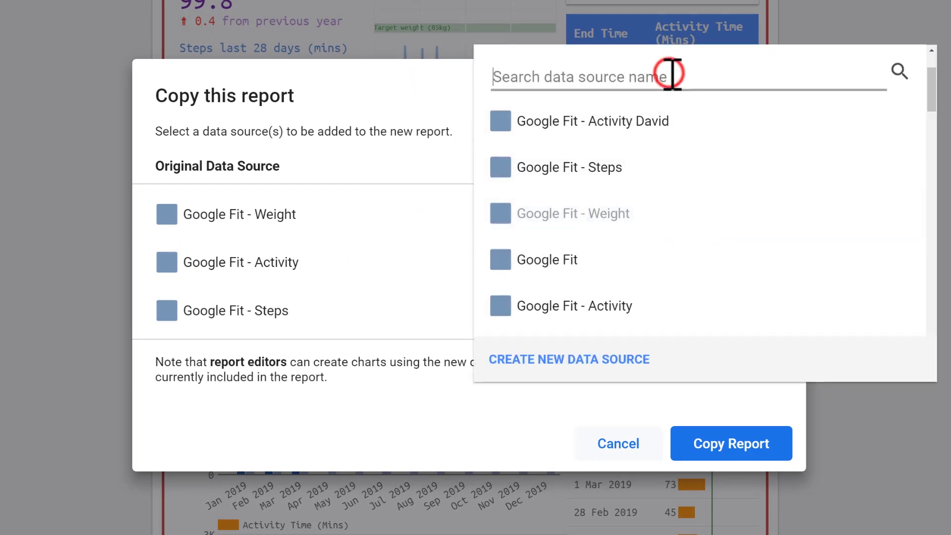
{"action": "type", "text": "david"}
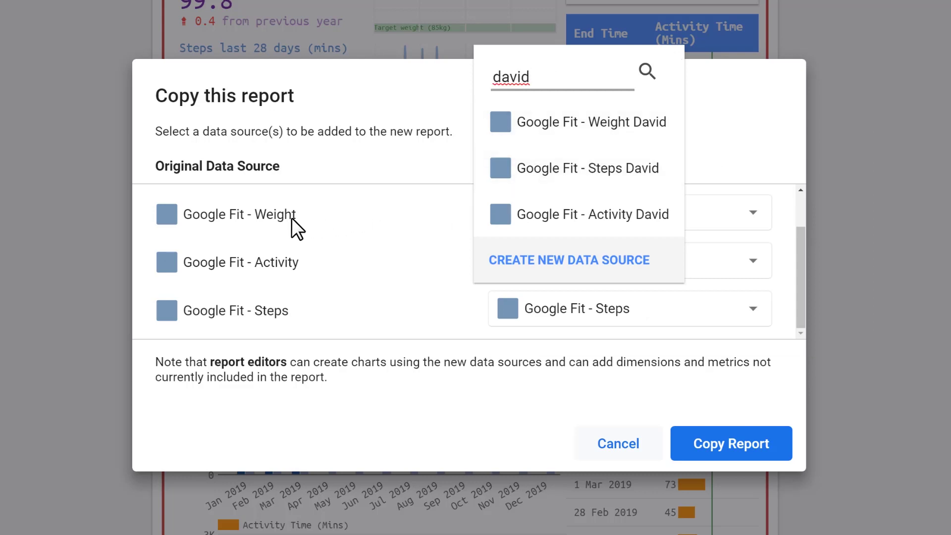
{"action": "left_click", "coordinate": [662, 126]}
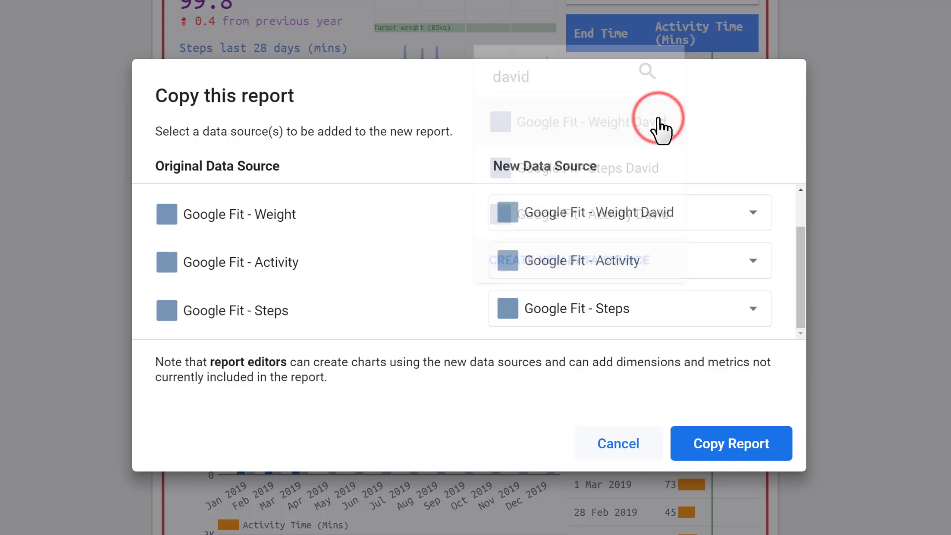
Step: Assign the owner's own Activity and Steps data sources, found by searching their name
{"action": "left_click", "coordinate": [687, 260]}
{"action": "left_click", "coordinate": [671, 133]}
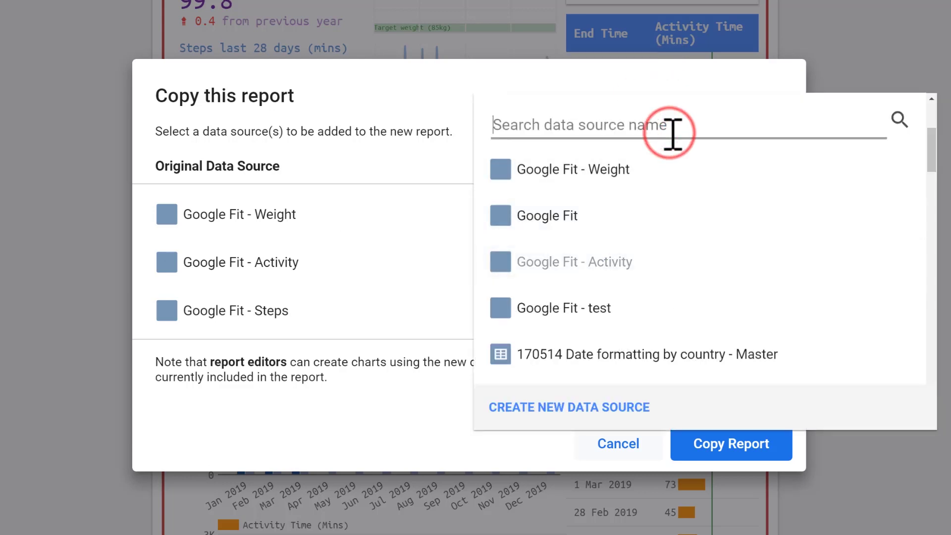
{"action": "type", "text": "dav"}
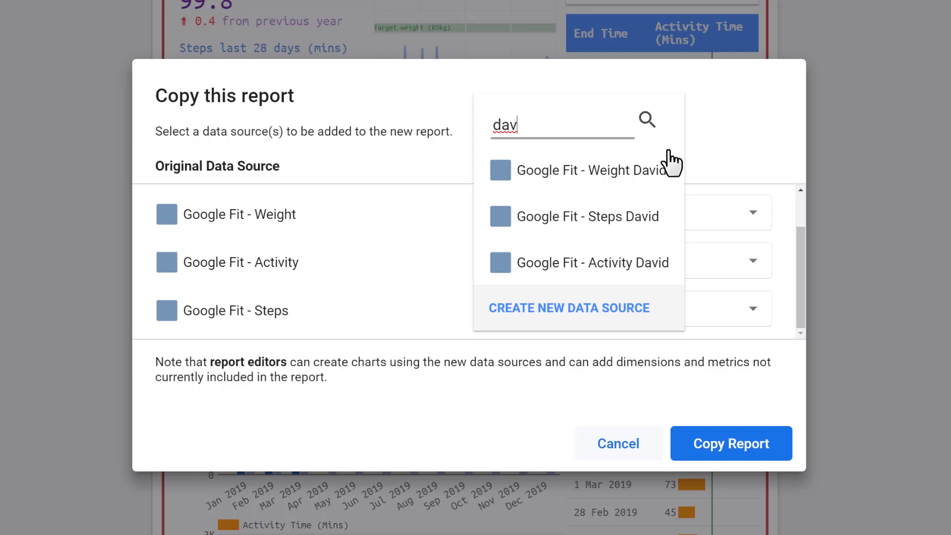
{"action": "left_click", "coordinate": [613, 262]}
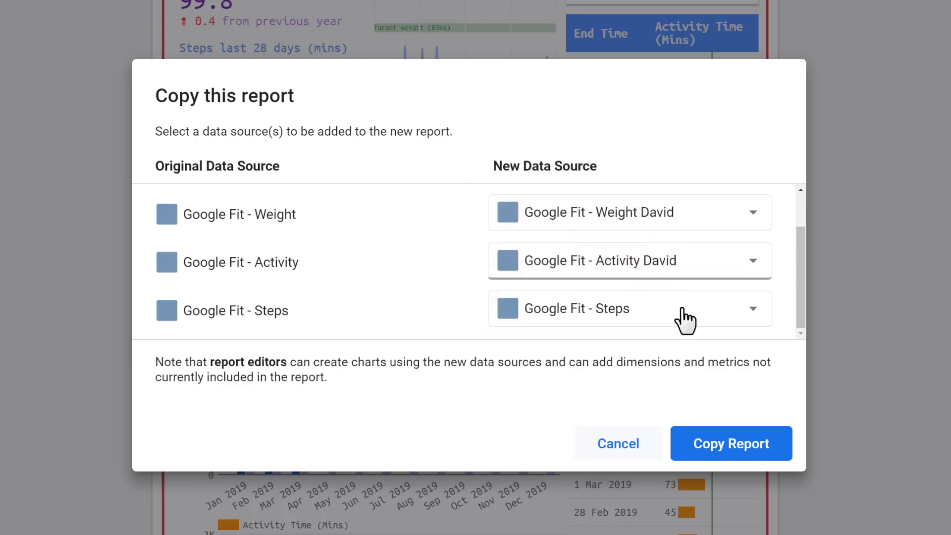
{"action": "left_click", "coordinate": [682, 309]}
{"action": "left_click", "coordinate": [643, 172]}
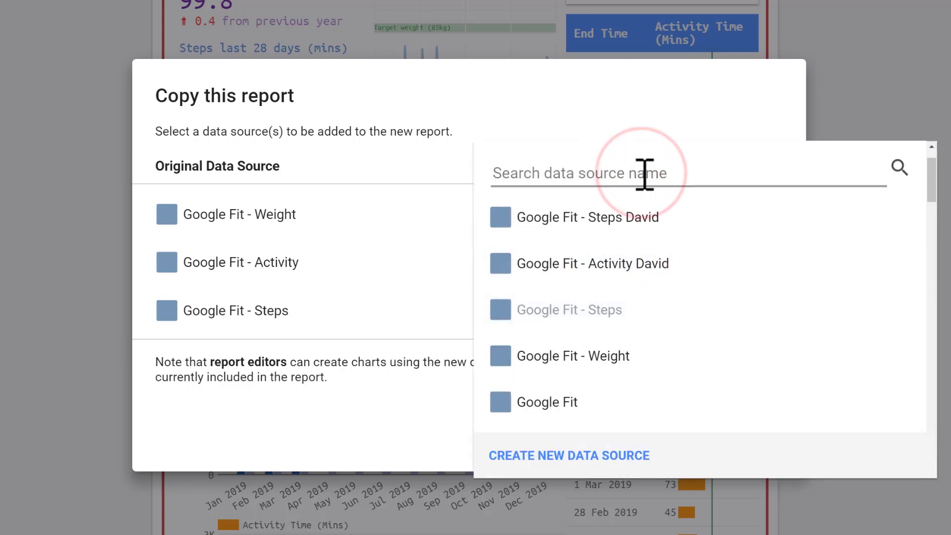
{"action": "type", "text": "dav"}
{"action": "left_click", "coordinate": [612, 264]}
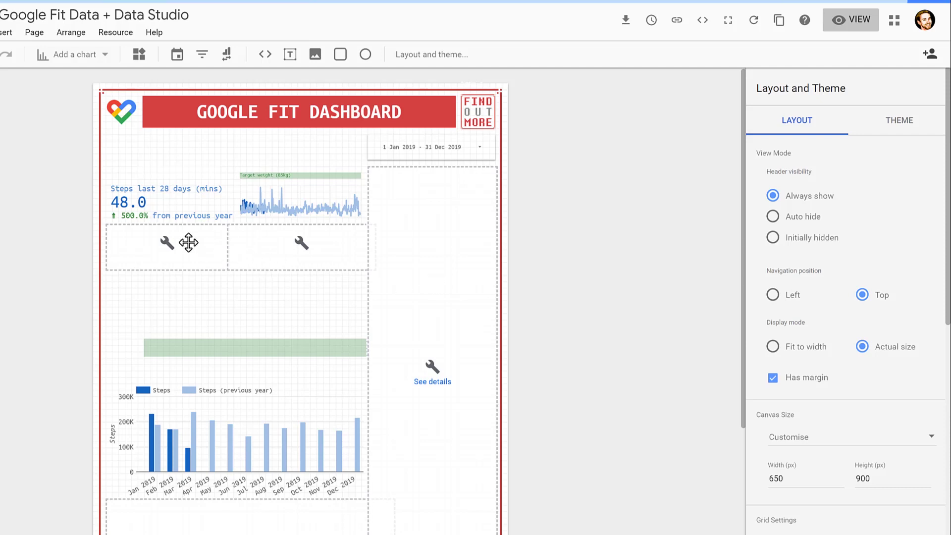
Step: Set Active Time (m) as the metric of the activity scorecard and sparkline chart
{"action": "scroll", "coordinate": [188, 242], "scroll_direction": "down", "scroll_amount": 1}
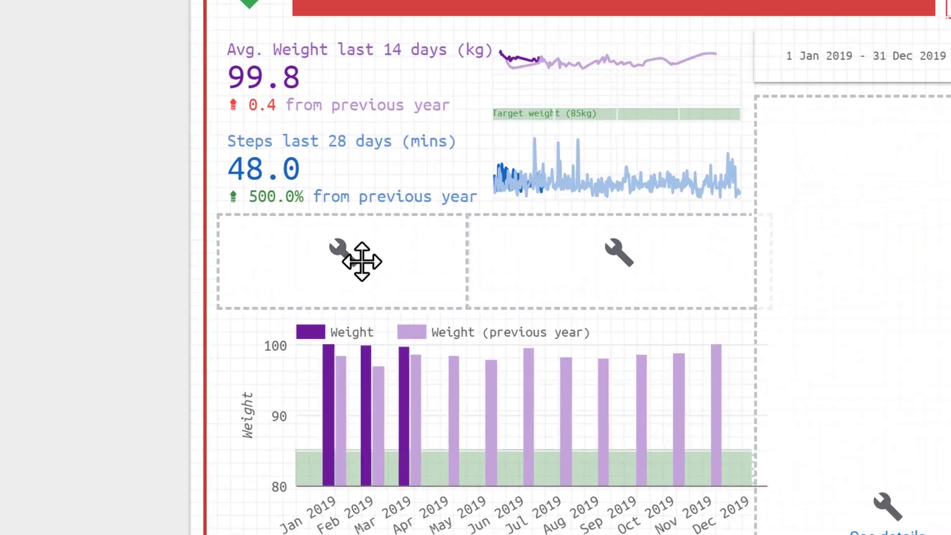
{"action": "left_click", "coordinate": [177, 207]}
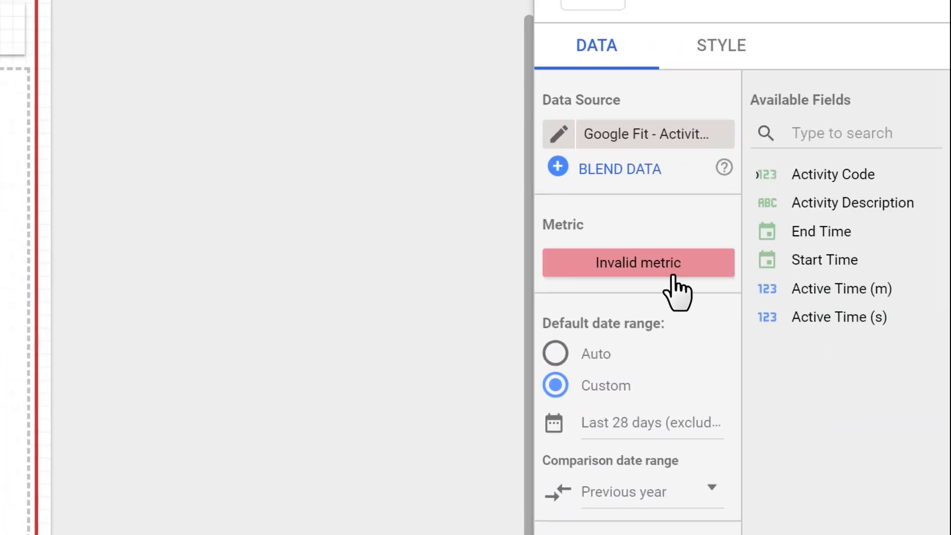
{"action": "left_click_drag", "start_coordinate": [852, 290], "coordinate": [664, 275]}
{"action": "left_click", "coordinate": [105, 201]}
{"action": "left_click_drag", "start_coordinate": [881, 251], "coordinate": [760, 371]}
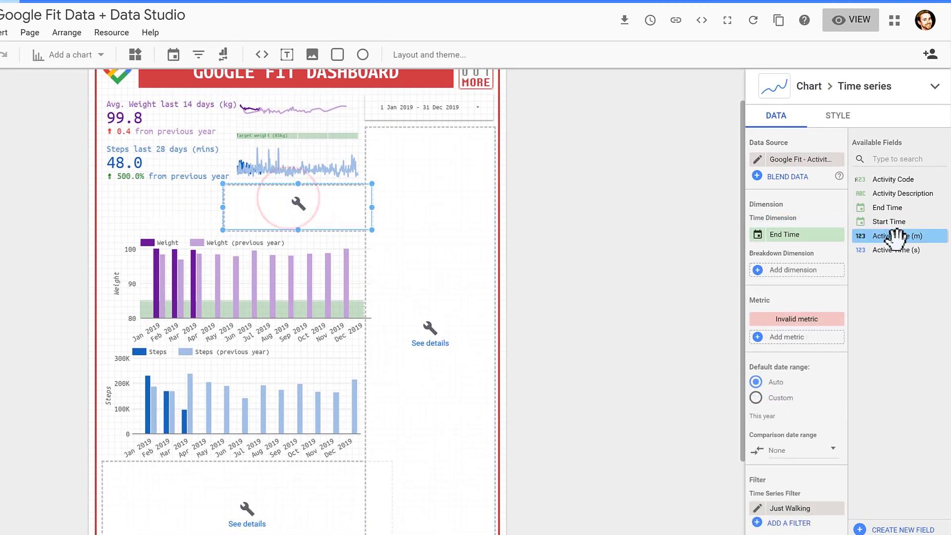
{"action": "mouse_move", "coordinate": [795, 319]}
{"action": "left_mouse_down"}
{"action": "mouse_move", "coordinate": [792, 350]}
{"action": "mouse_move", "coordinate": [786, 326]}
{"action": "left_mouse_up"}
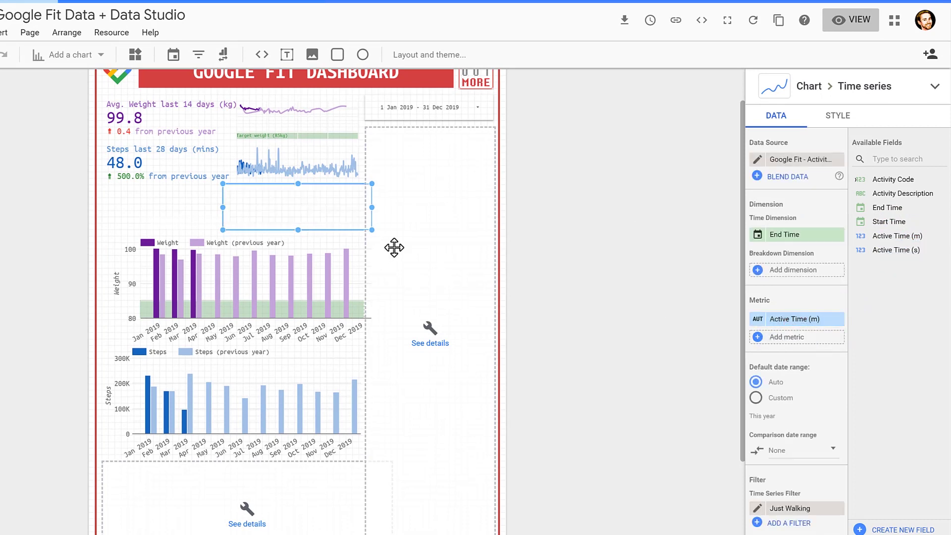
Step: Set Active Time (m) as the activity table's and bottom chart's metric, then view the report
{"action": "left_click", "coordinate": [404, 239]}
{"action": "left_click_drag", "start_coordinate": [890, 238], "coordinate": [787, 322]}
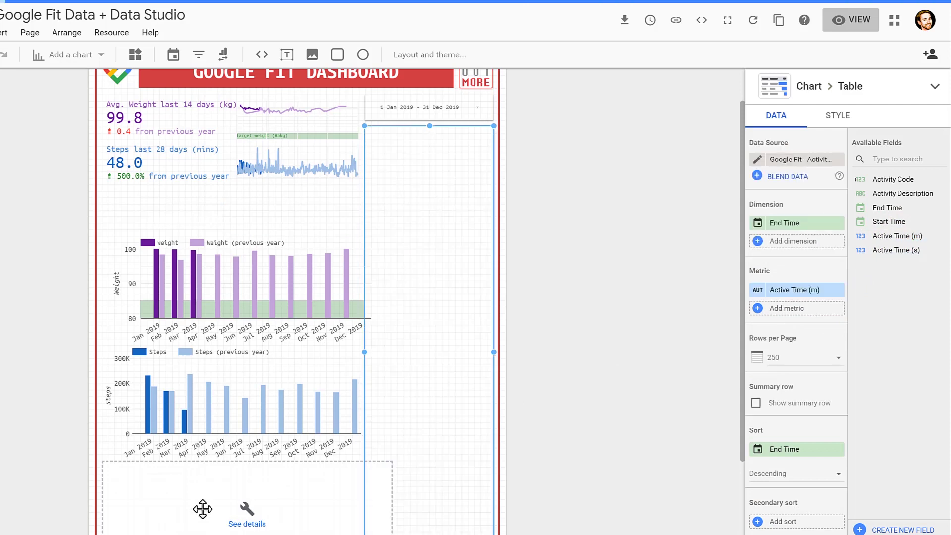
{"action": "left_click", "coordinate": [221, 484]}
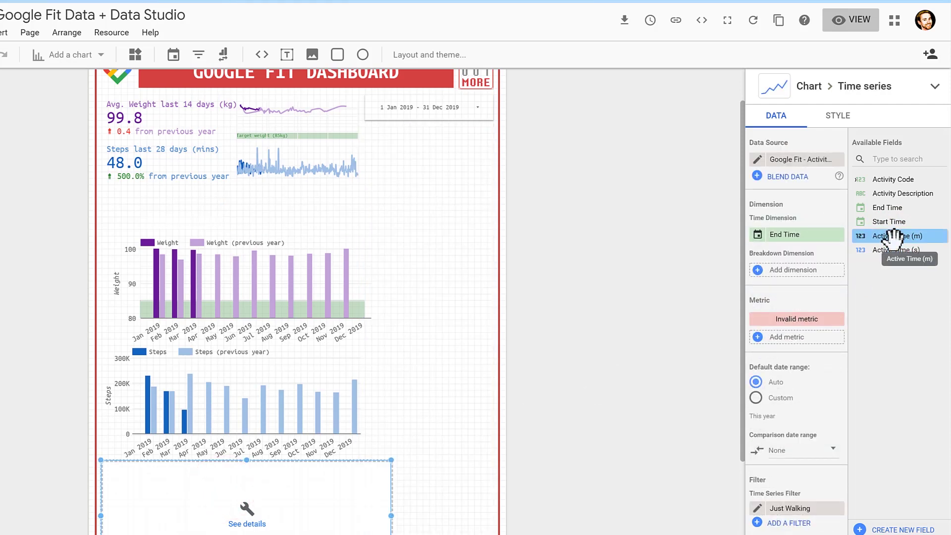
{"action": "left_click_drag", "start_coordinate": [894, 237], "coordinate": [785, 329]}
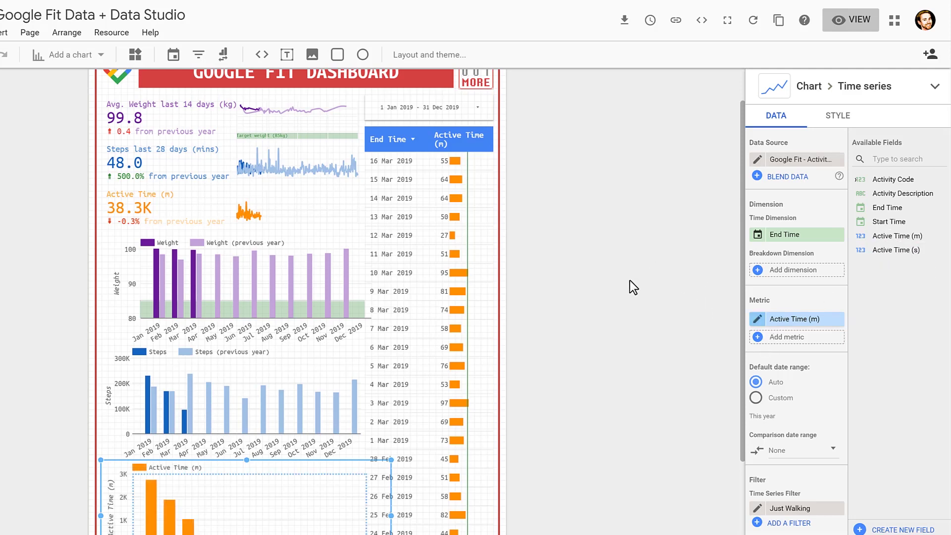
{"action": "left_click", "coordinate": [840, 23]}
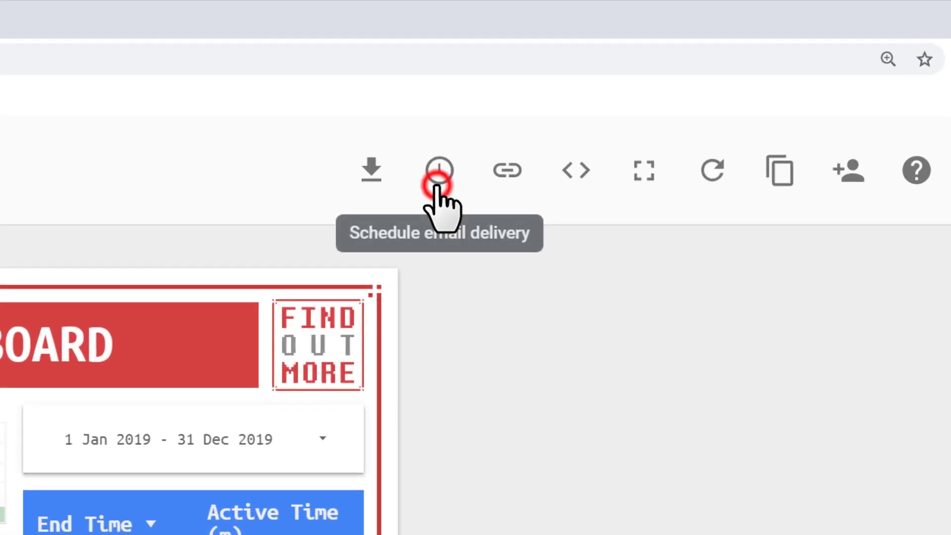
Step: Schedule weekly Saturday email delivery of the report starting 3/16/2019 at 08:00
{"action": "left_click", "coordinate": [437, 183]}
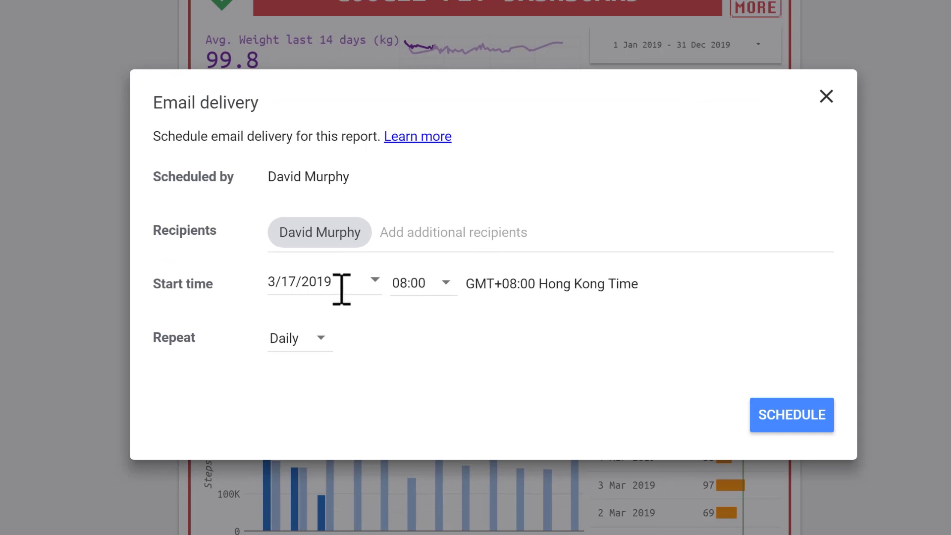
{"action": "left_click", "coordinate": [378, 281]}
{"action": "left_click", "coordinate": [544, 447]}
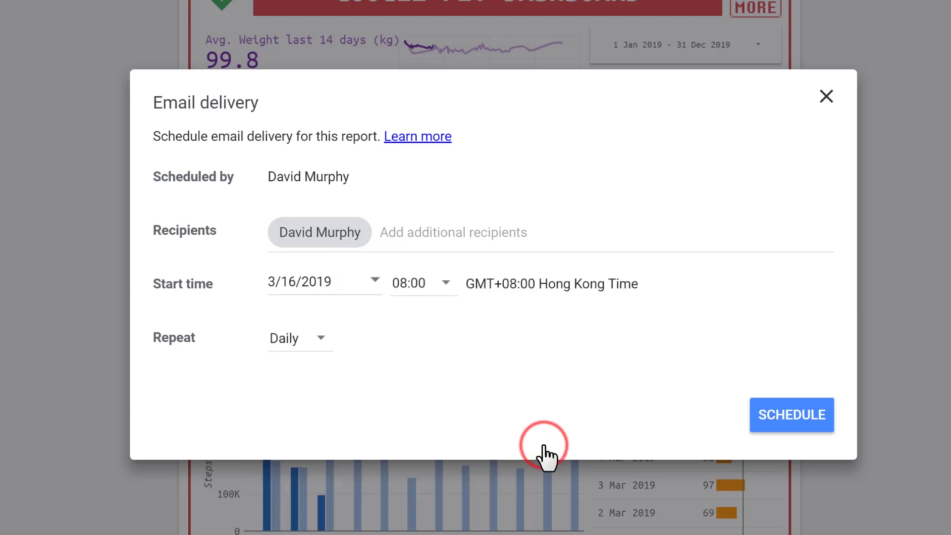
{"action": "left_click", "coordinate": [319, 339]}
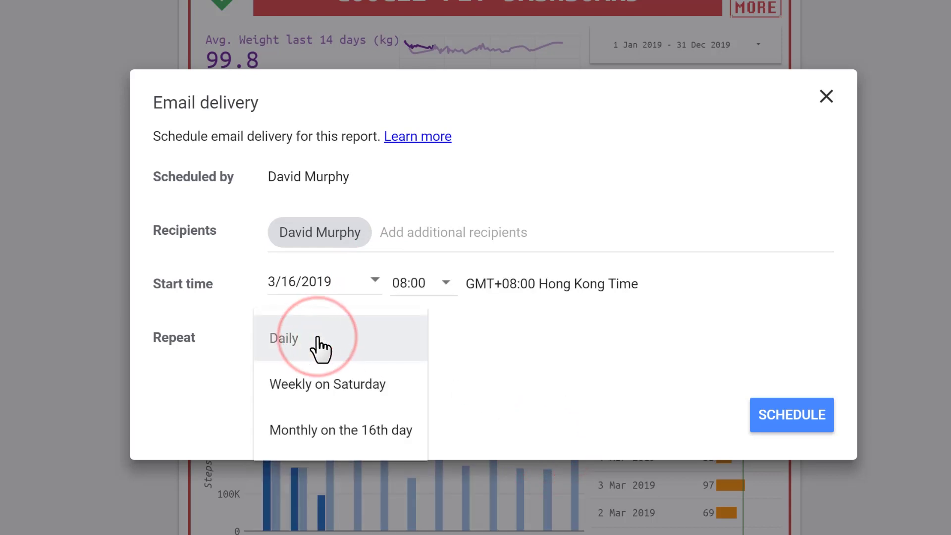
{"action": "left_click", "coordinate": [348, 383]}
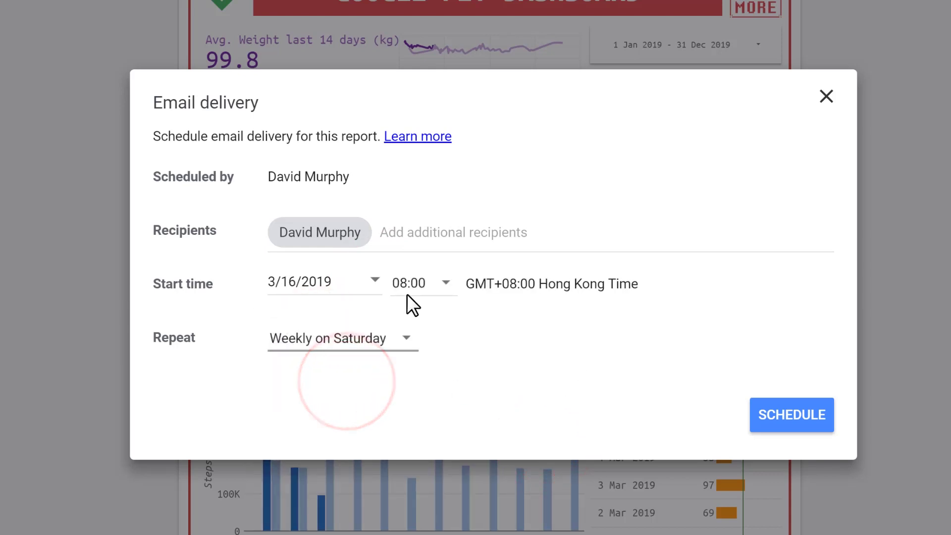
{"action": "left_click", "coordinate": [774, 426]}
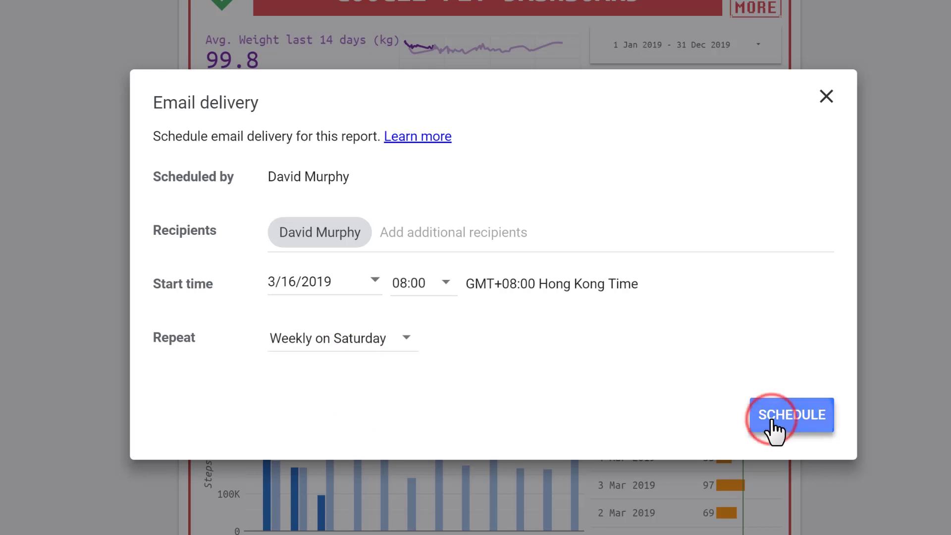